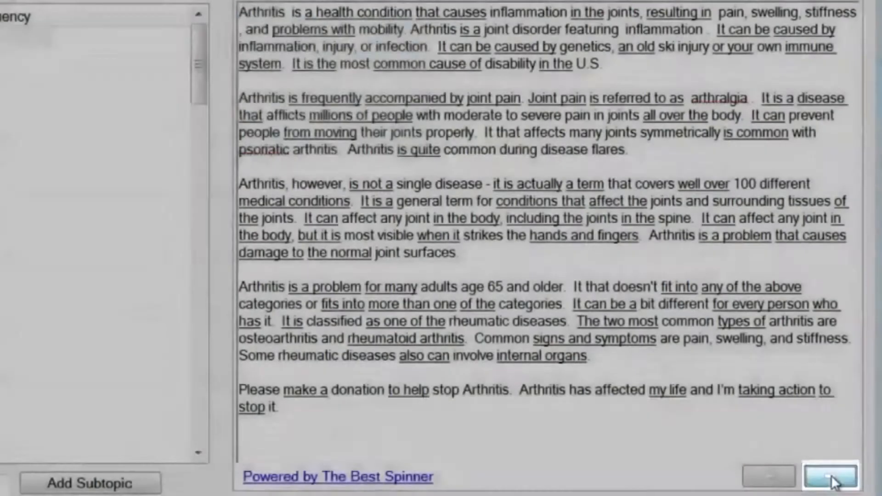
- In the article's first sentence, replace "Arthritis" with "Joint inflammation" and "a health condition" with "an ailment"
{"action": "left_click", "coordinate": [830, 477]}
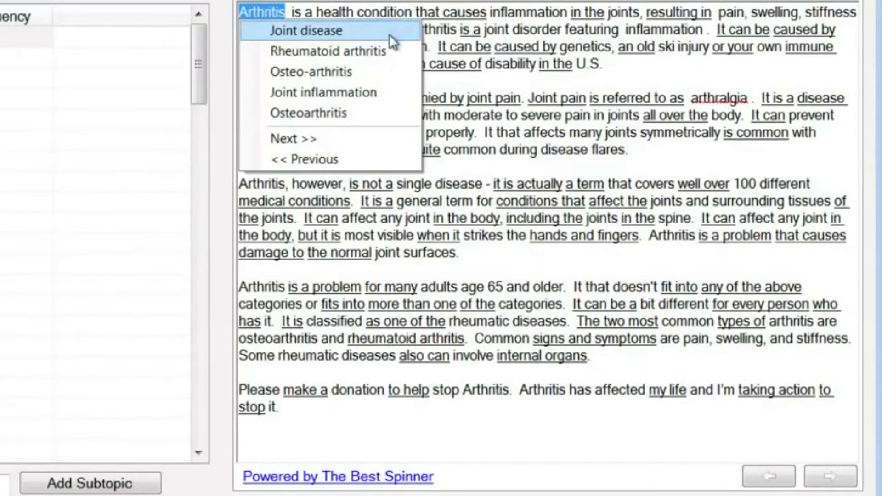
{"action": "left_click", "coordinate": [395, 89]}
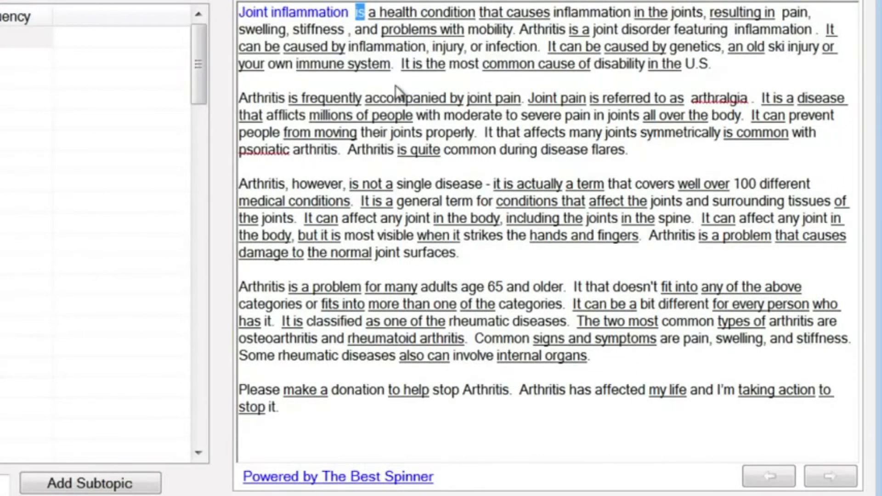
{"action": "left_click", "coordinate": [831, 478]}
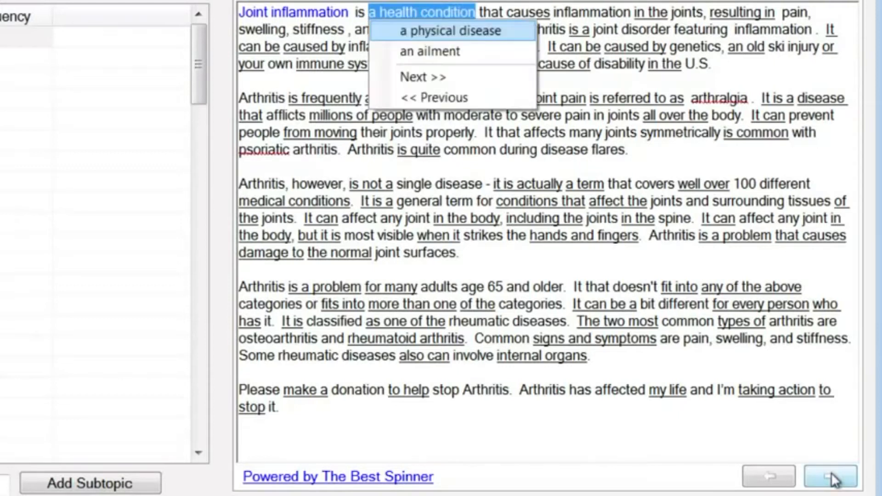
{"action": "left_click", "coordinate": [522, 49]}
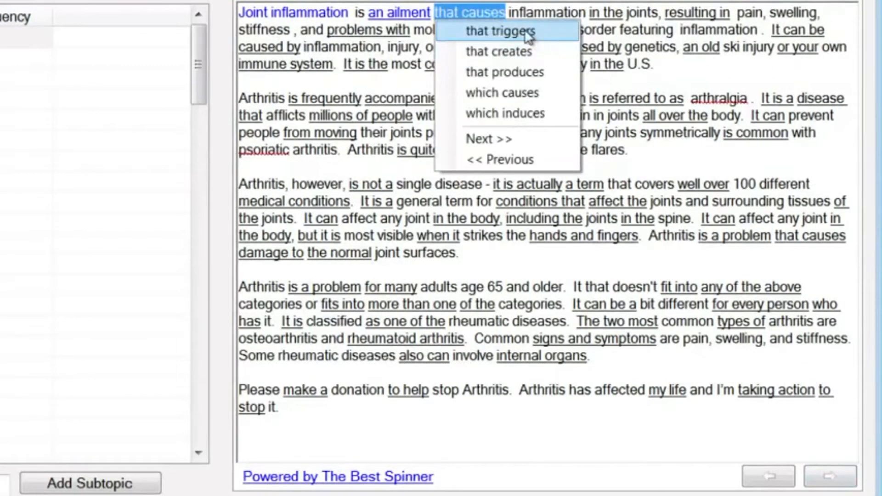
- Continue rewriting the first sentence with the suggested synonyms "that triggers", "irritation", "within the" and "important joints"
{"action": "left_click", "coordinate": [525, 30]}
{"action": "left_click", "coordinate": [589, 29]}
{"action": "left_click", "coordinate": [623, 29]}
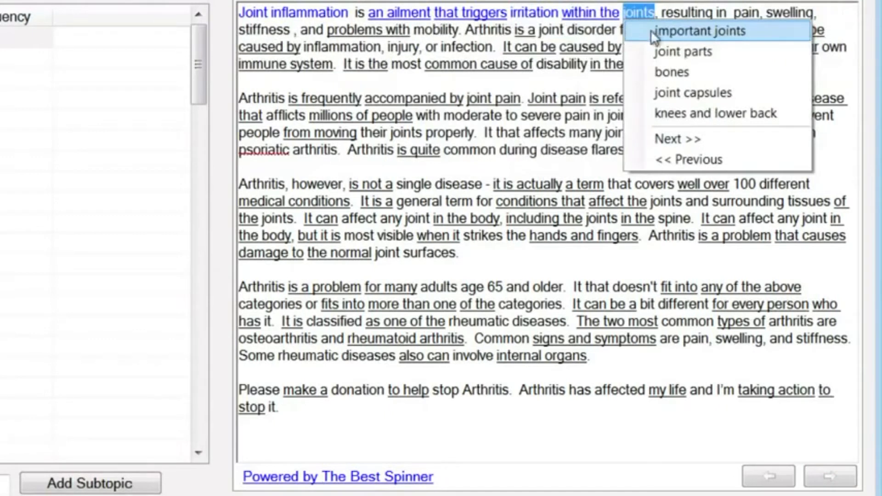
{"action": "left_click", "coordinate": [744, 32]}
{"action": "left_click", "coordinate": [799, 171]}
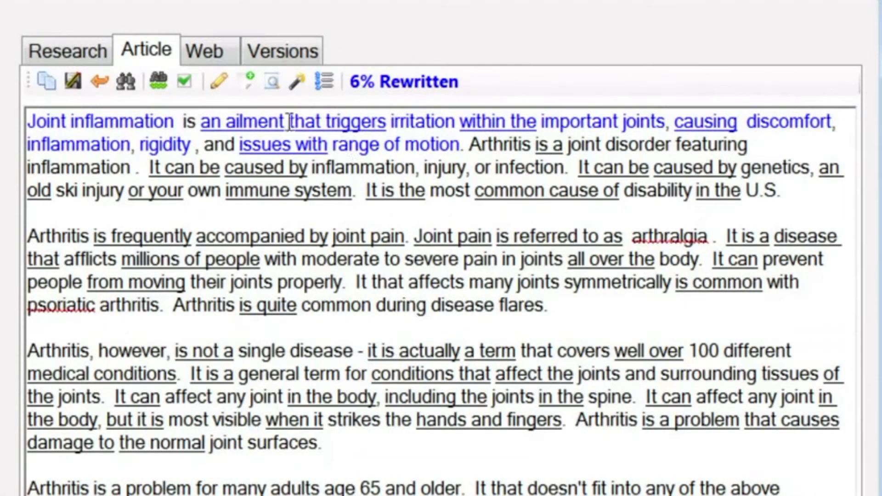
- View the blog details and post options for posting the article to a blog, and close the dialog
{"action": "left_click", "coordinate": [215, 85]}
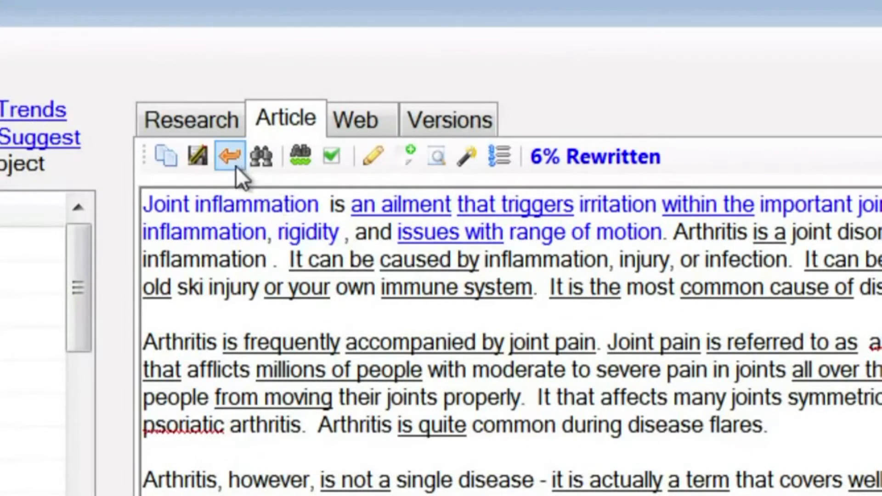
{"action": "left_click", "coordinate": [233, 166]}
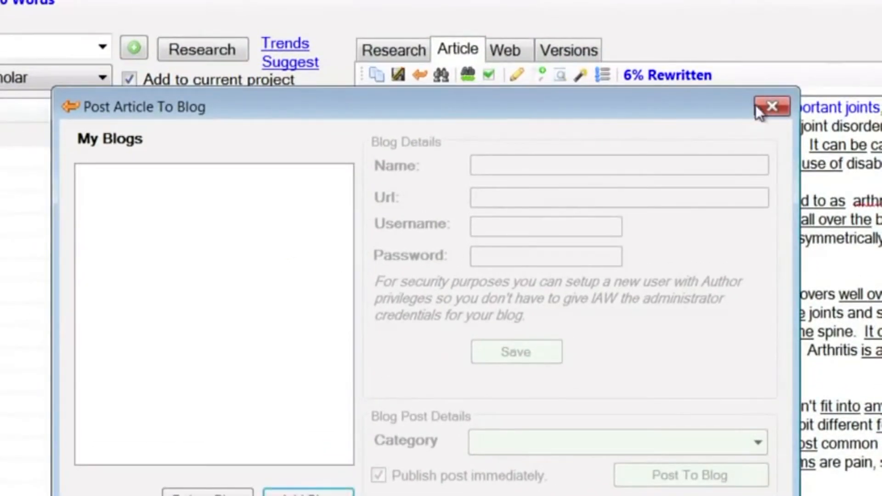
{"action": "left_click", "coordinate": [757, 106]}
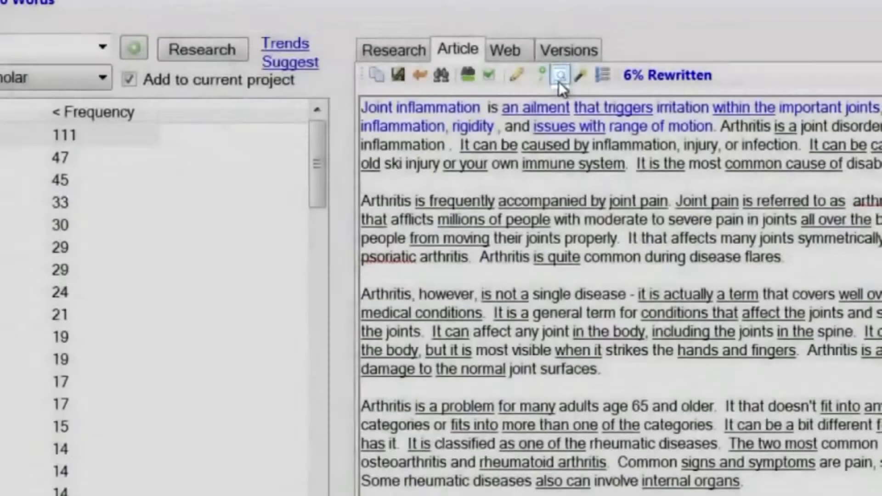
- Find facts about arthritis with the Fact Finder and preview the fact about swelling in one or more joints
{"action": "left_click", "coordinate": [560, 78]}
{"action": "left_click", "coordinate": [399, 45]}
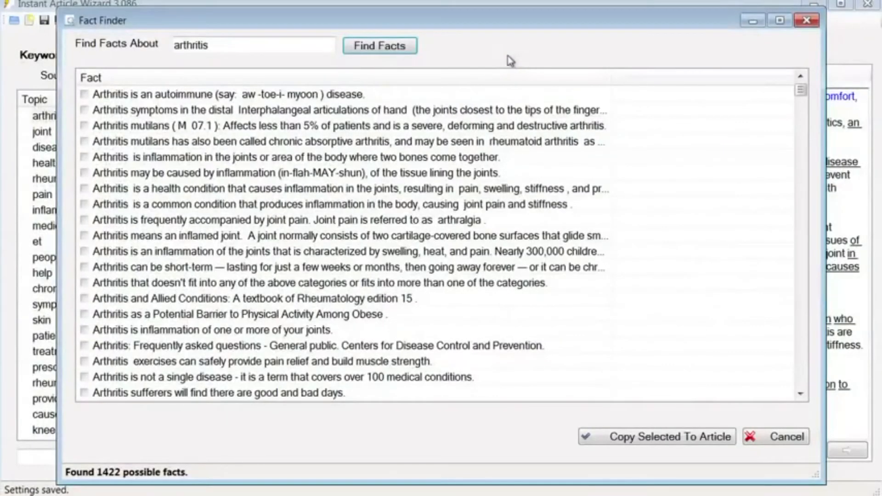
{"action": "left_click_drag", "start_coordinate": [802, 87], "coordinate": [803, 96]}
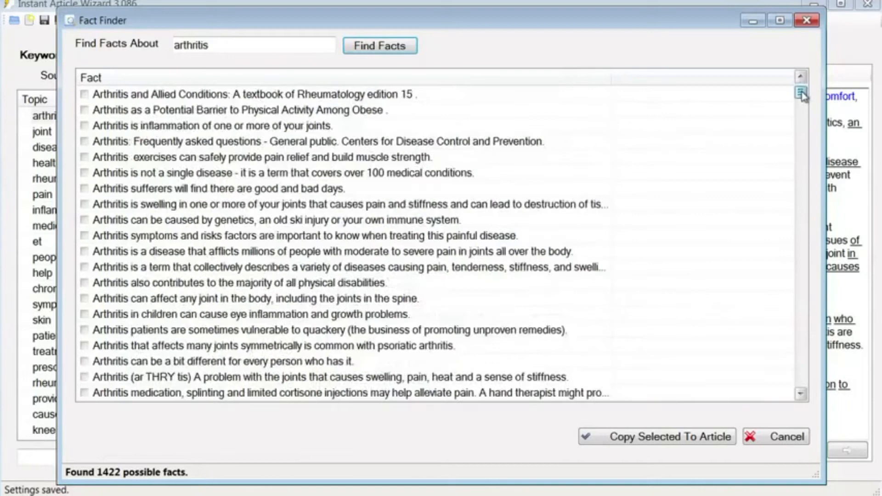
{"action": "left_click", "coordinate": [512, 205]}
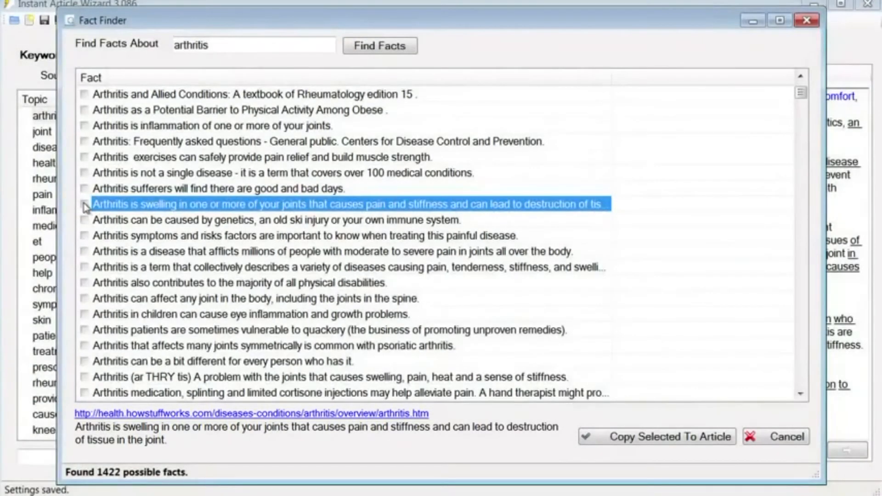
- Copy the facts on joint swelling, physical disabilities, differences for every person, and medication with splinting into the article
{"action": "left_click", "coordinate": [84, 204]}
{"action": "left_click", "coordinate": [85, 283]}
{"action": "left_click", "coordinate": [85, 362]}
{"action": "left_click", "coordinate": [85, 394]}
{"action": "left_click", "coordinate": [660, 438]}
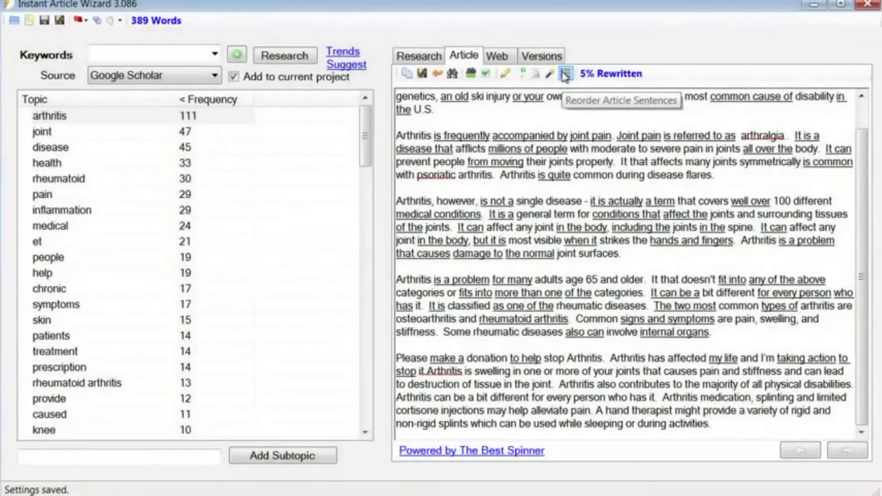
- Try moving the sentence "Arthritis is quite common during disease flares." up in the article's sentence order, and discard the reordering
{"action": "left_click", "coordinate": [566, 76]}
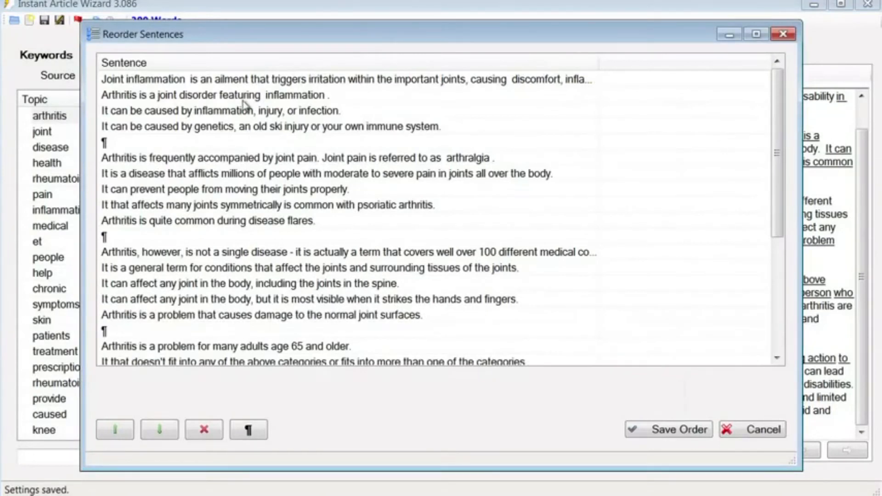
{"action": "left_click", "coordinate": [222, 225]}
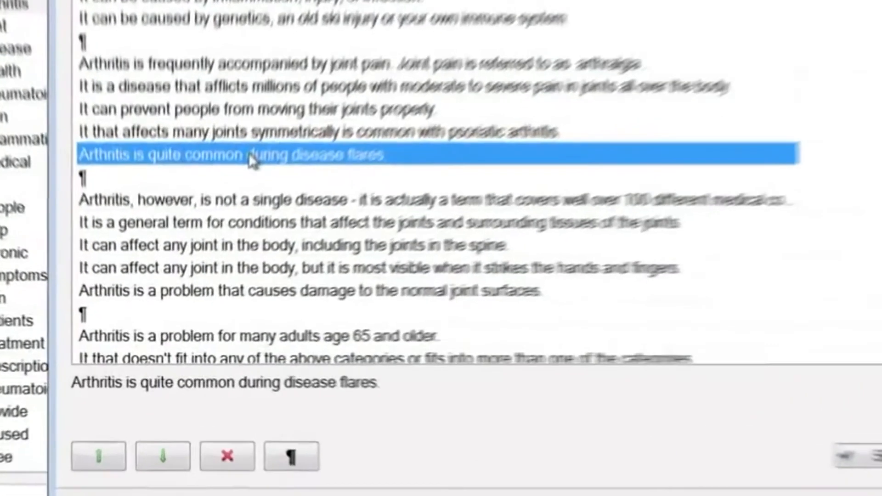
{"action": "left_click", "coordinate": [93, 462]}
{"action": "left_click", "coordinate": [93, 462]}
{"action": "left_click", "coordinate": [93, 461]}
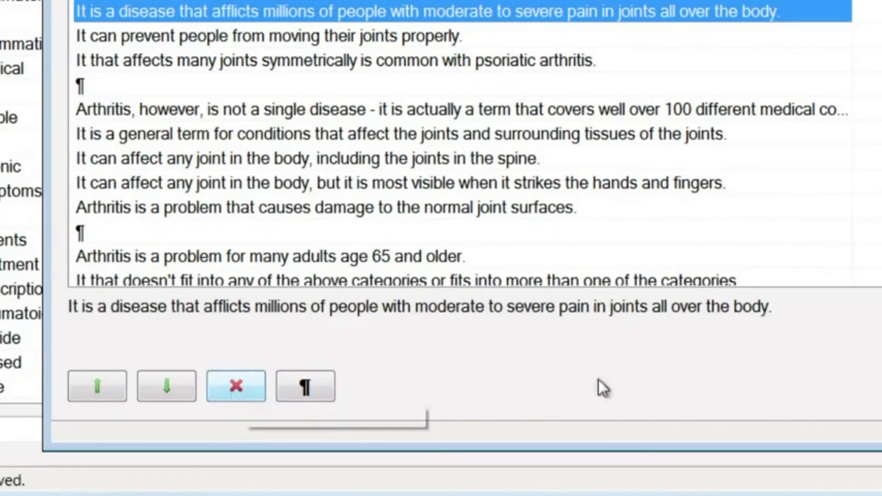
{"action": "left_click", "coordinate": [877, 5]}
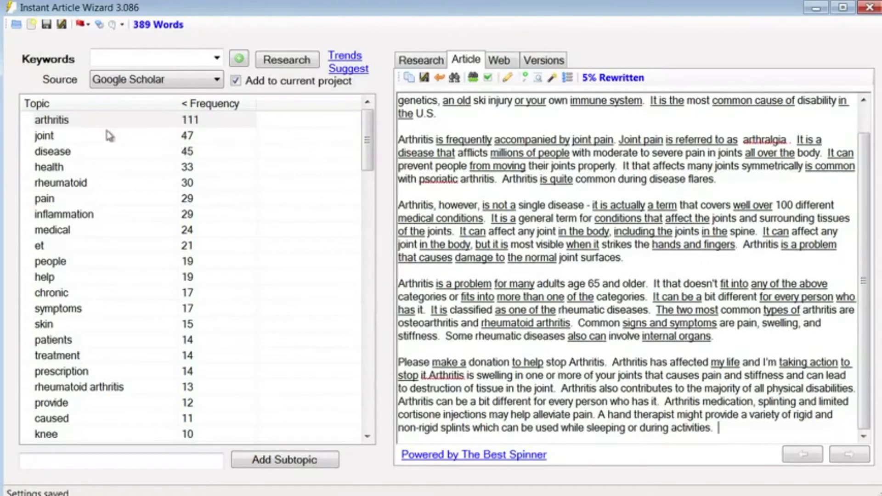
- Generate a random article from the topics arthritis, inflammation, health and treatment
{"action": "left_click", "coordinate": [84, 125]}
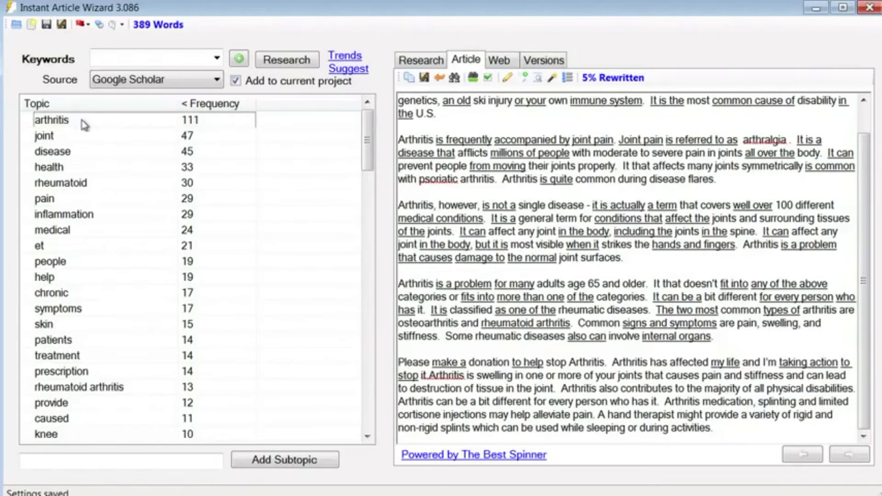
{"action": "left_click", "coordinate": [100, 215], "text": "ctrl"}
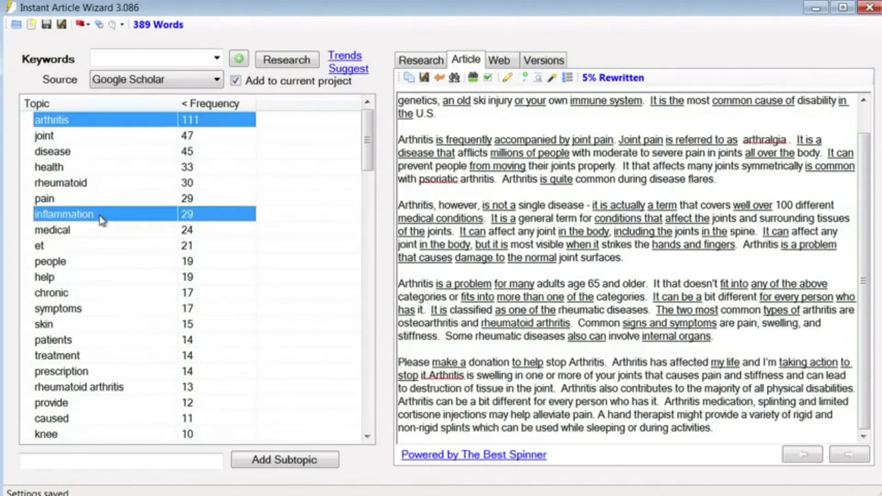
{"action": "left_click", "coordinate": [103, 169], "text": "ctrl"}
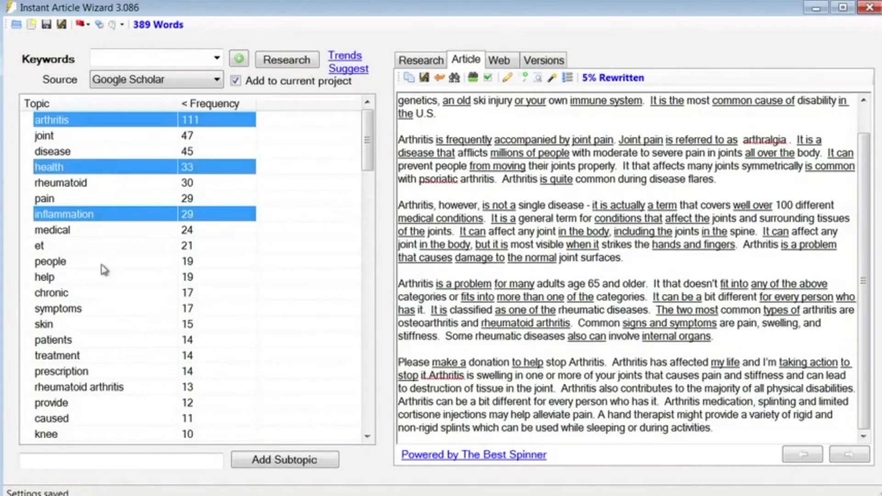
{"action": "left_click", "coordinate": [107, 356], "text": "ctrl"}
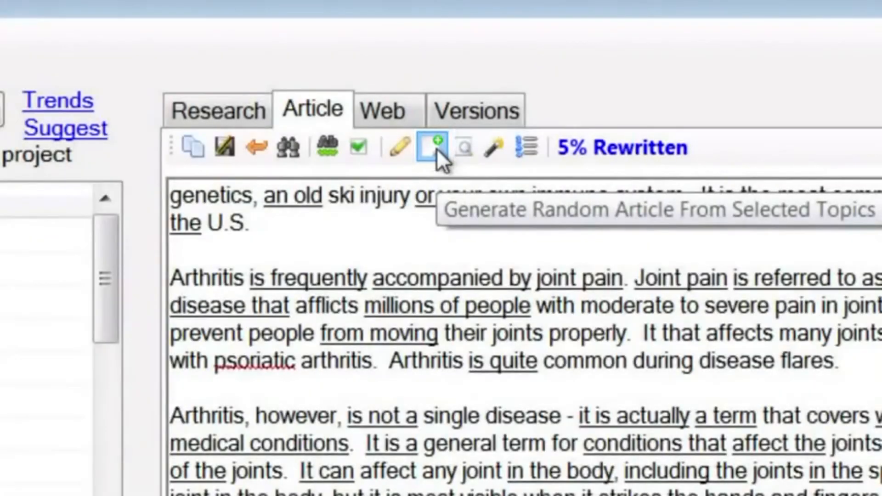
{"action": "left_click", "coordinate": [437, 149]}
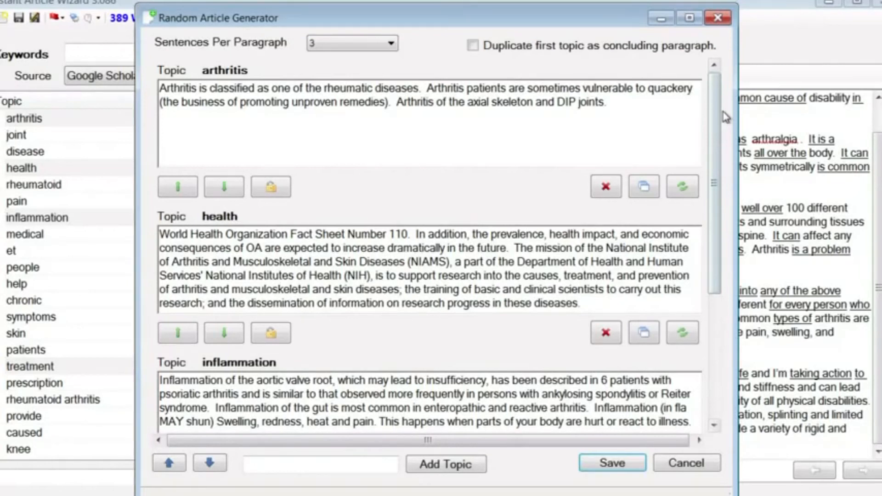
- Set the random article to 5 sentences per paragraph and keep the first sentence of the arthritis paragraph
{"action": "left_click", "coordinate": [391, 44]}
{"action": "left_click", "coordinate": [388, 101]}
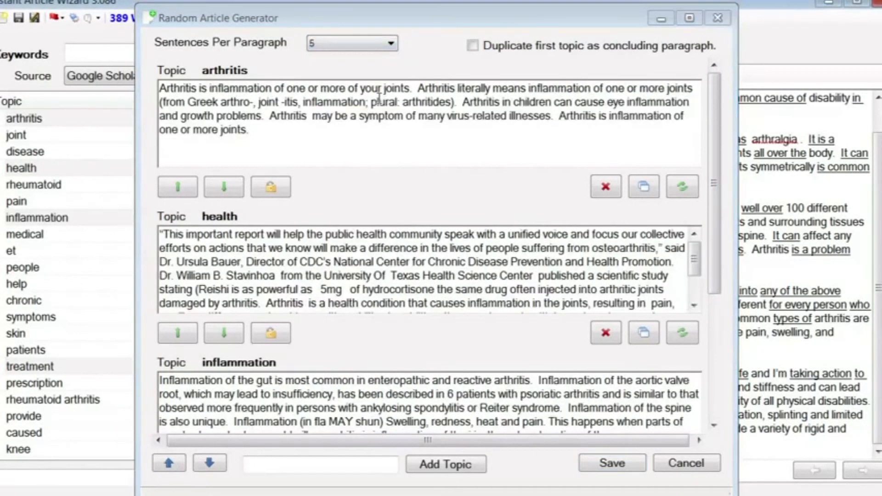
{"action": "left_click", "coordinate": [220, 92]}
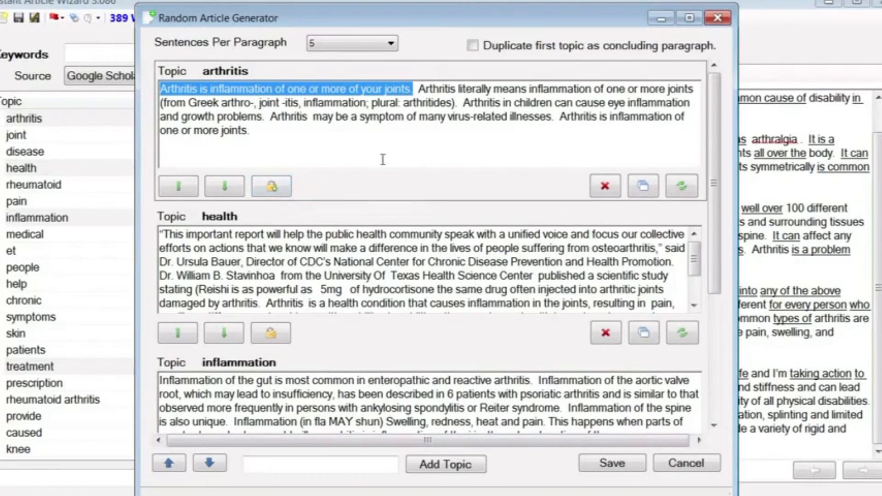
{"action": "right_click", "coordinate": [361, 92]}
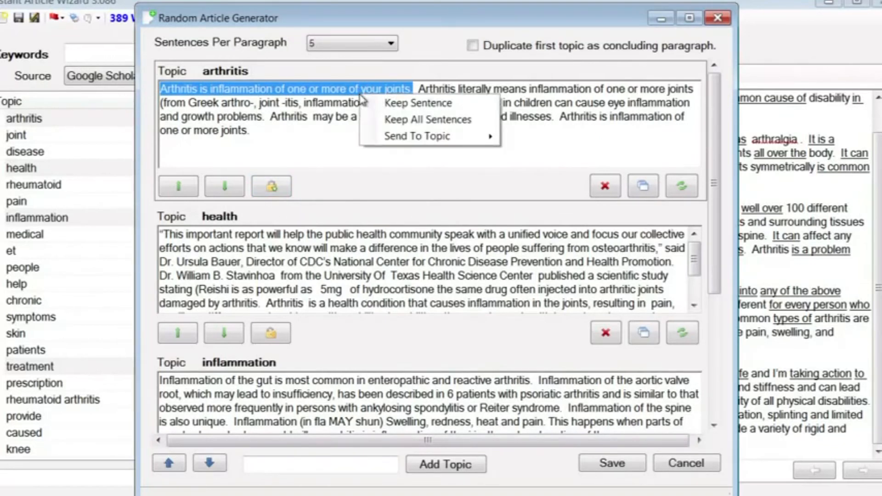
{"action": "left_click", "coordinate": [398, 104]}
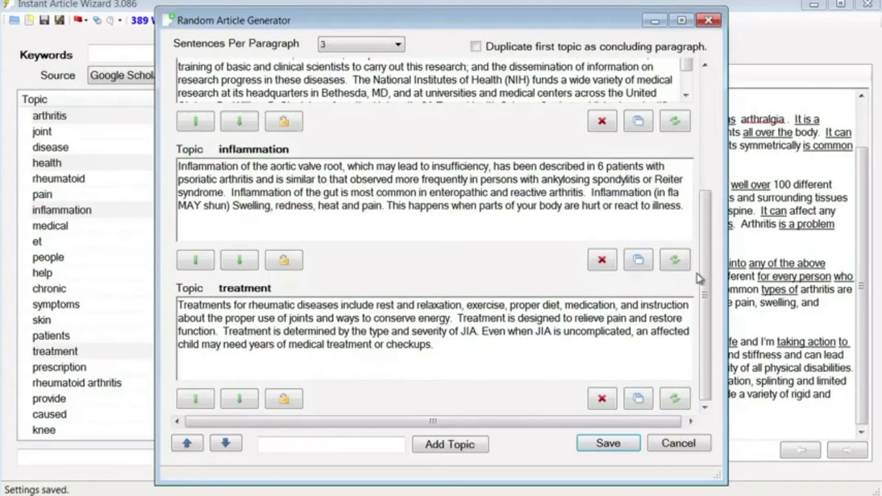
- Keep all sentences of the health, inflammation and treatment paragraphs, save them to the article and highlight the added text
{"action": "right_click", "coordinate": [349, 73]}
{"action": "left_click", "coordinate": [399, 95]}
{"action": "right_click", "coordinate": [427, 178]}
{"action": "left_click", "coordinate": [490, 199]}
{"action": "right_click", "coordinate": [485, 317]}
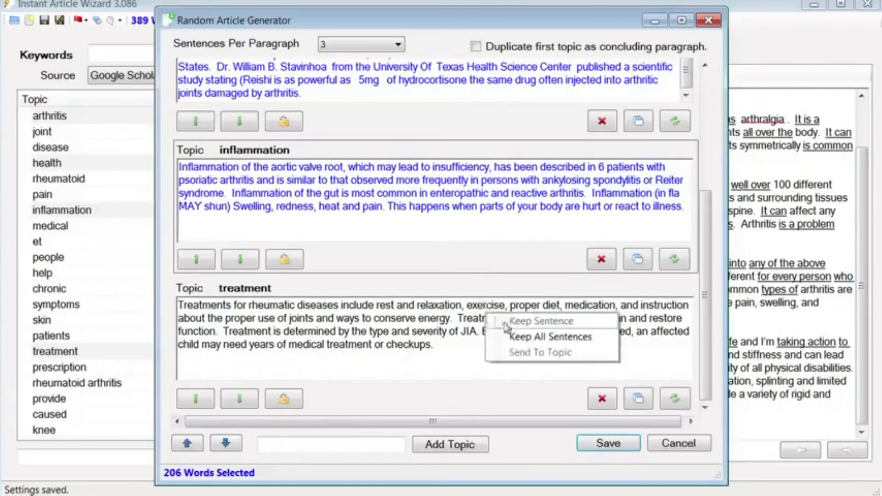
{"action": "left_click", "coordinate": [528, 336]}
{"action": "left_click", "coordinate": [610, 443]}
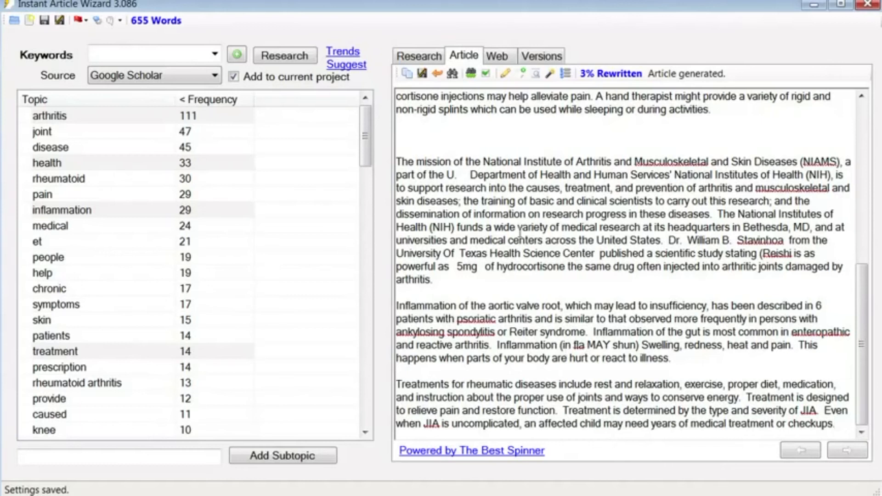
{"action": "left_click_drag", "start_coordinate": [452, 161], "coordinate": [689, 425]}
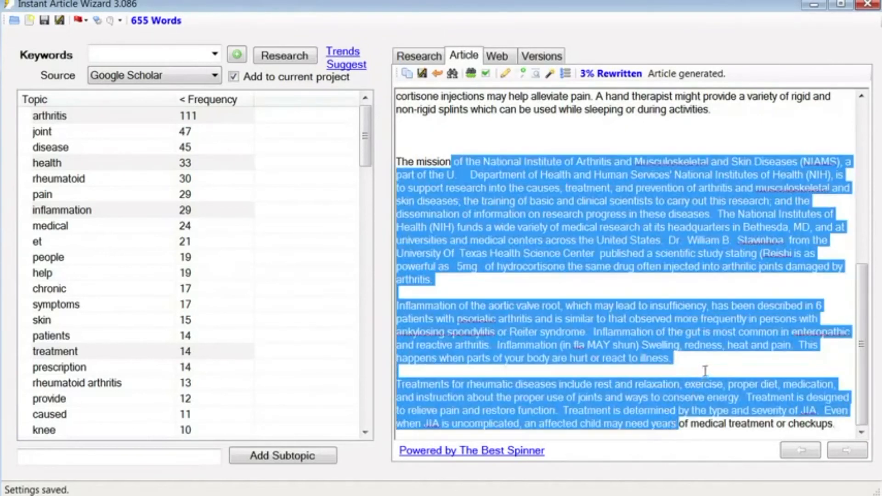
{"action": "left_click", "coordinate": [706, 369]}
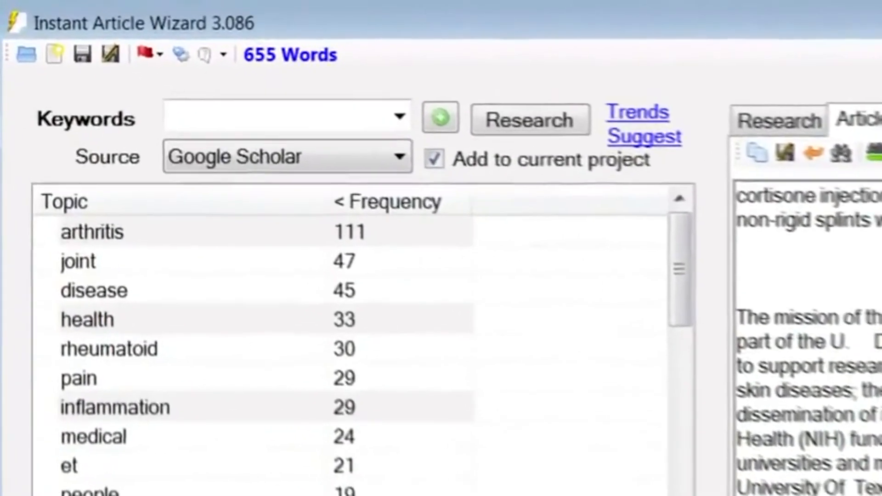
- Examine the available research languages and browse the list of countries, leaving the selection as it is
{"action": "left_click", "coordinate": [159, 54]}
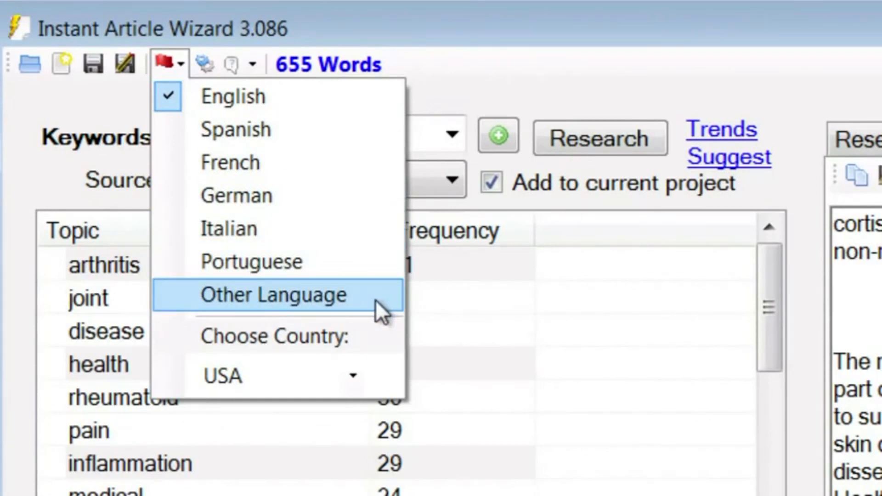
{"action": "left_click", "coordinate": [358, 377]}
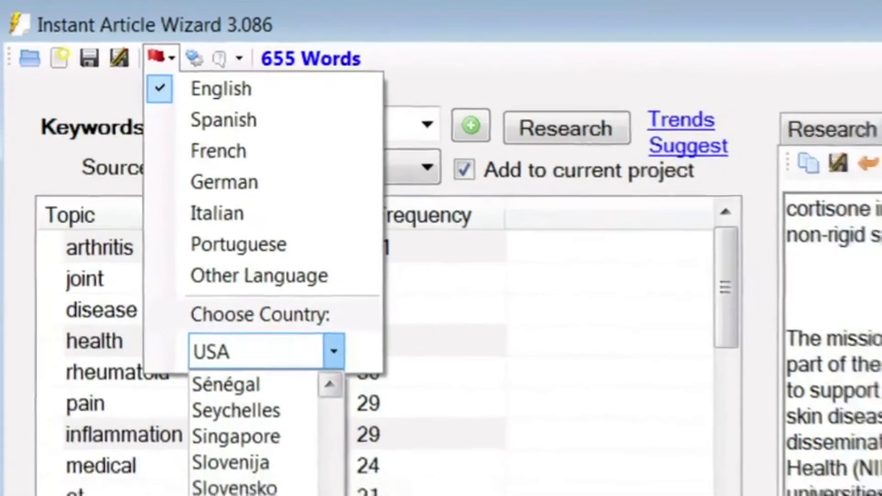
{"action": "left_click_drag", "start_coordinate": [349, 495], "coordinate": [349, 487]}
{"action": "left_click_drag", "start_coordinate": [289, 495], "coordinate": [244, 436]}
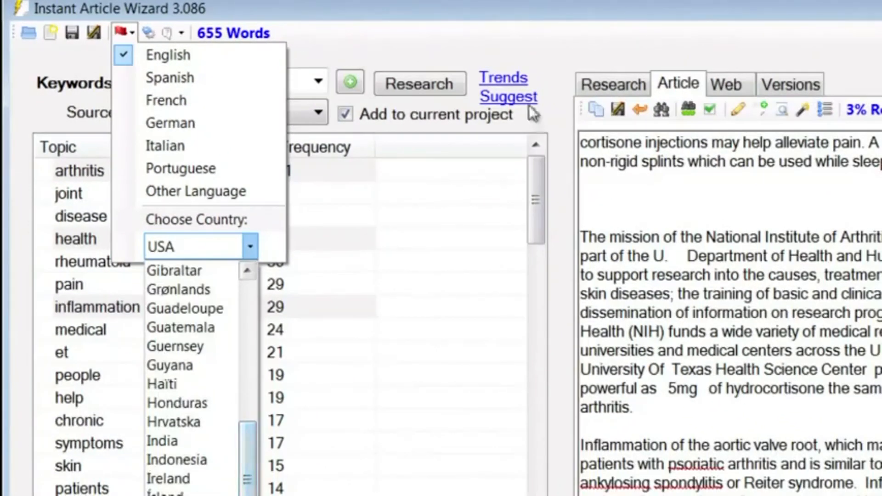
{"action": "left_click", "coordinate": [559, 99]}
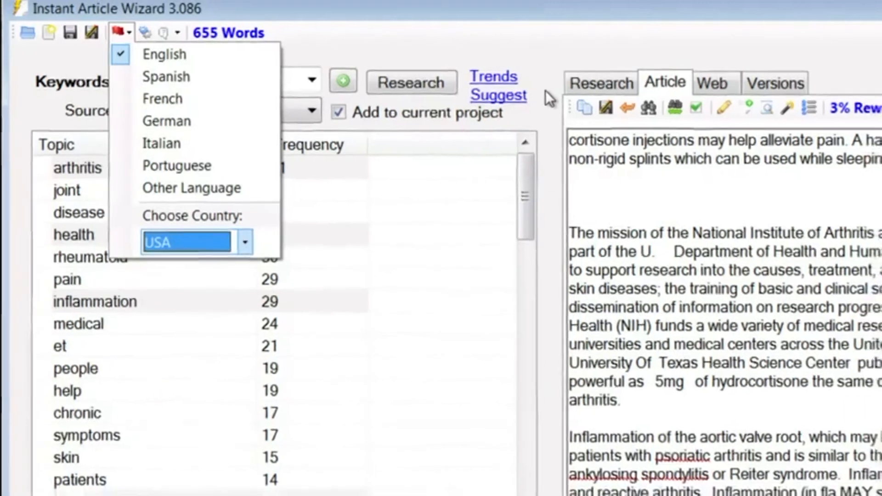